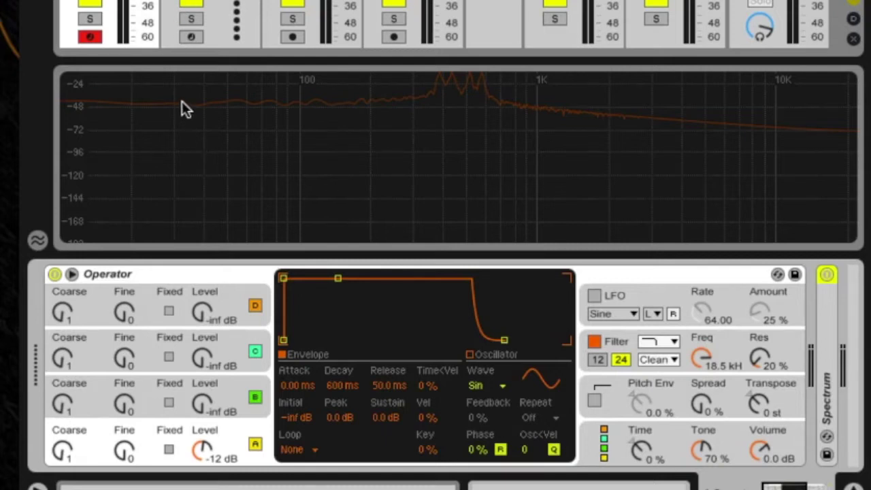
# Step: Switch off oscillators D, C and B so only oscillator A sounds, and select oscillator A
pyautogui.moveTo(194, 176)
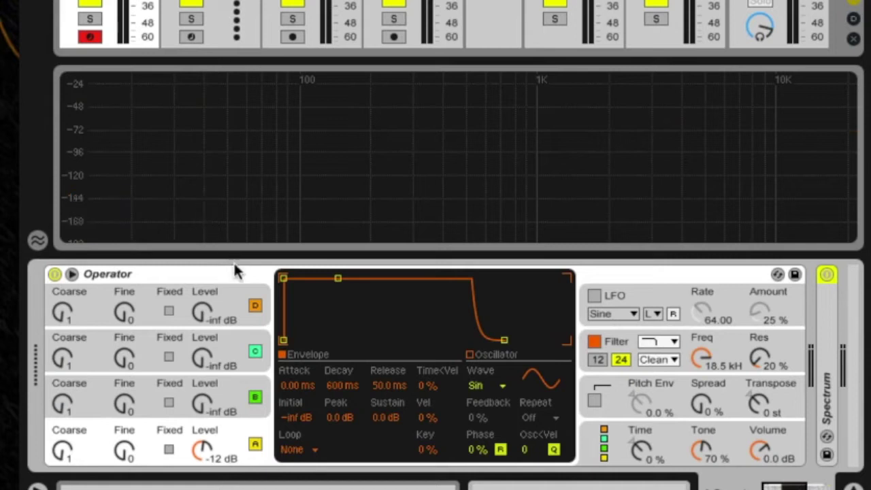
pyautogui.click(256, 306)
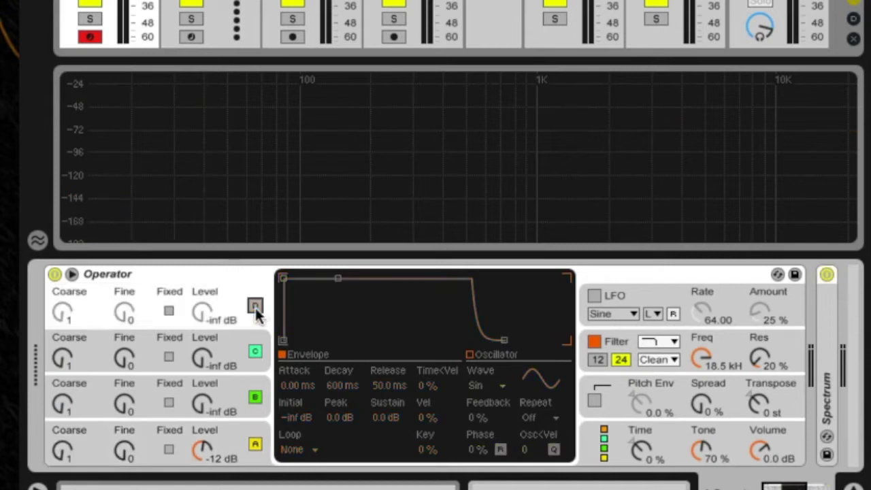
pyautogui.click(255, 353)
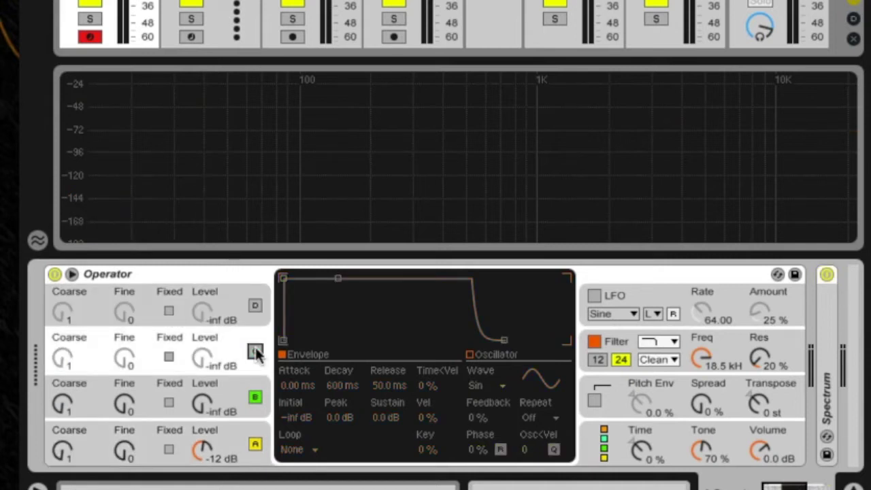
pyautogui.click(256, 399)
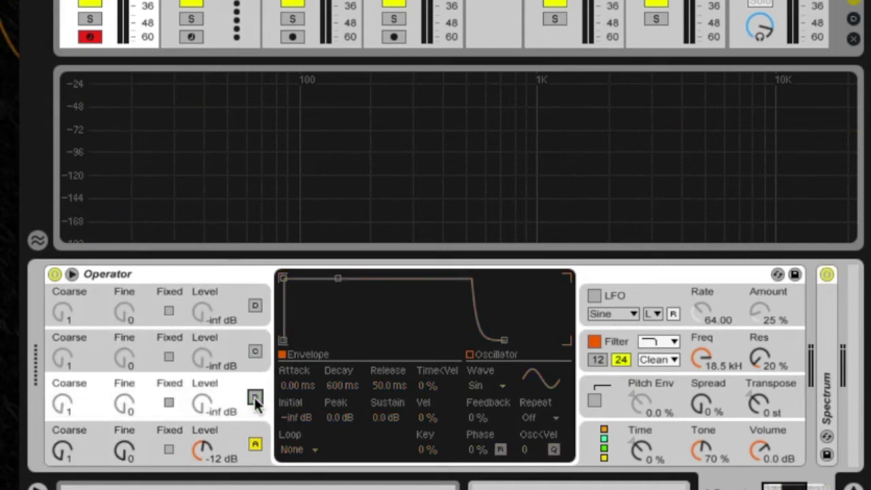
pyautogui.click(234, 432)
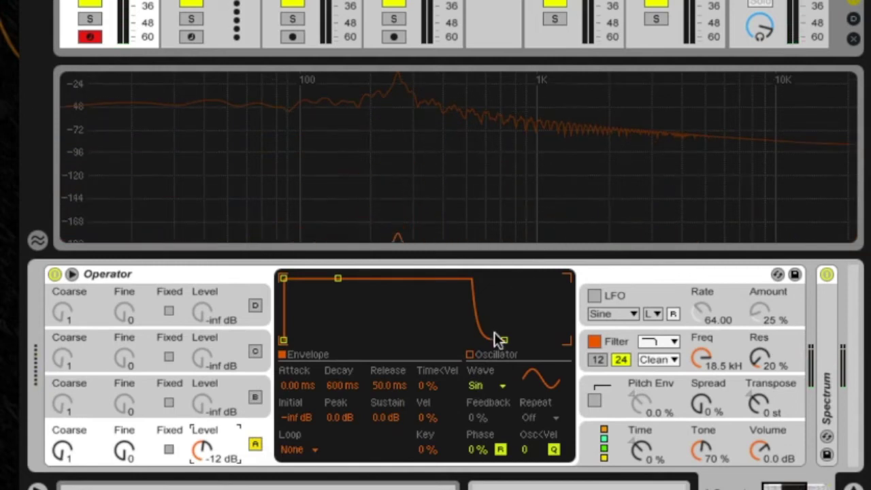
pyautogui.click(485, 387)
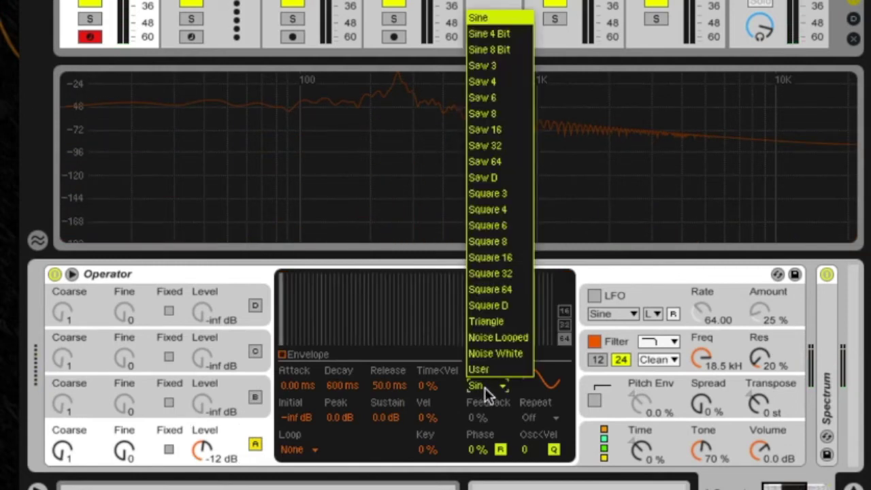
# Step: Choose the Saw D sawtooth waveform for oscillator A
pyautogui.click(486, 177)
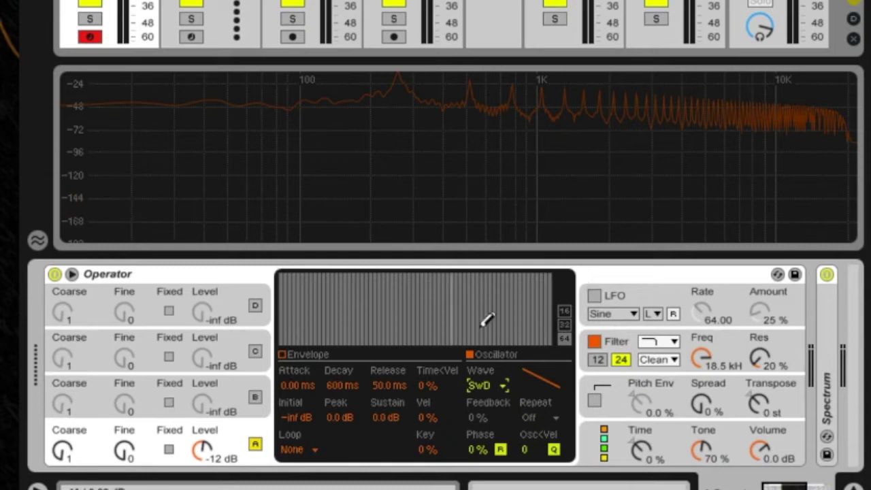
# Step: Show the filter's envelope settings and its 18.5 kHz low-pass response curve
pyautogui.click(627, 342)
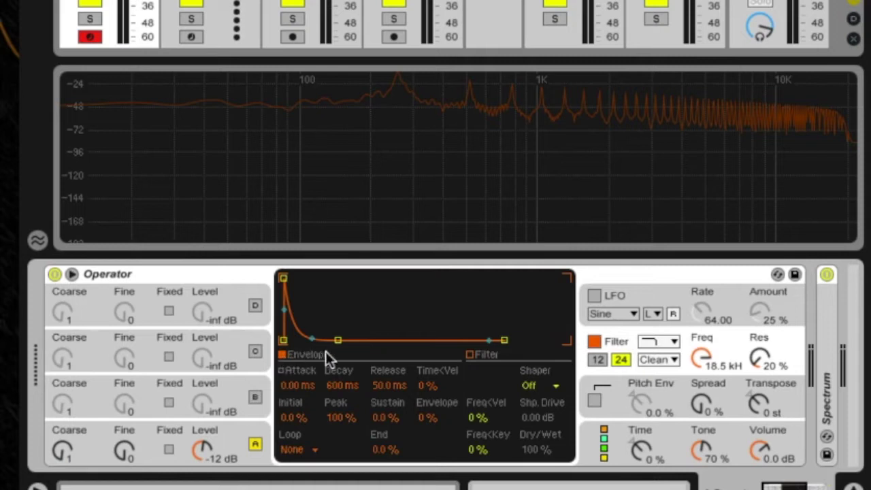
pyautogui.click(470, 354)
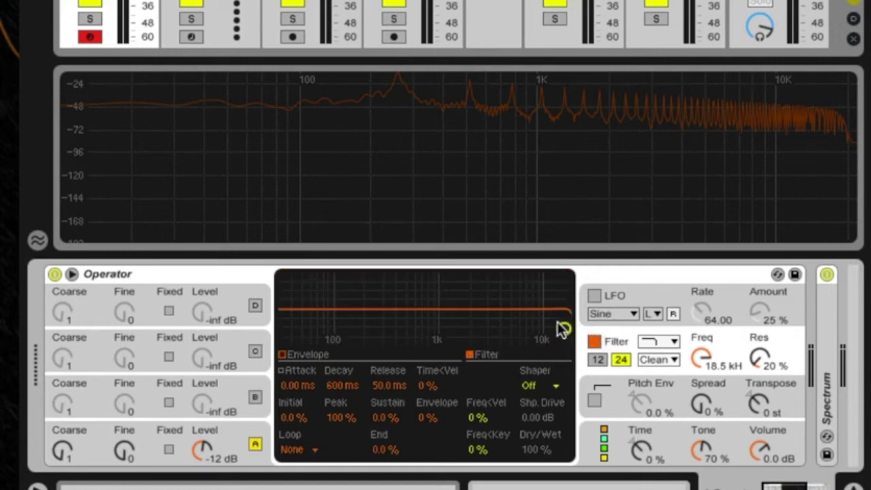
# Step: Keep the low-pass filter type and set its cutoff to 1000 Hz with 25% resonance
pyautogui.click(650, 341)
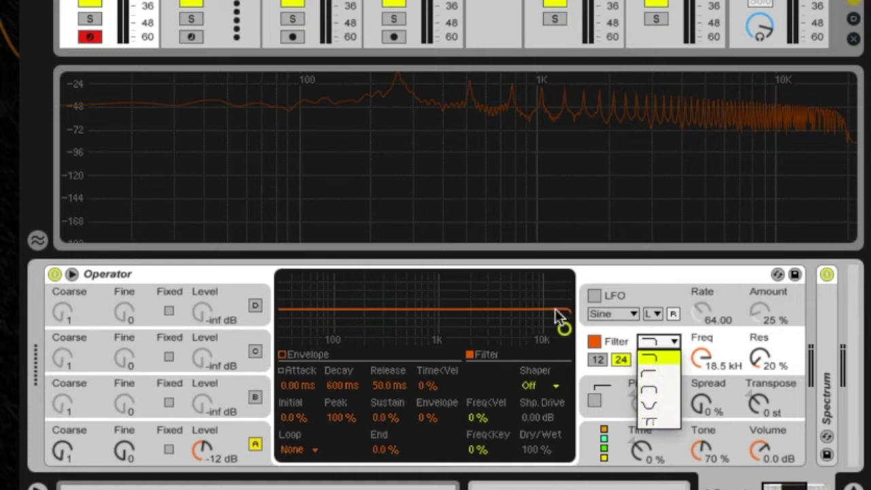
pyautogui.click(514, 303)
pyautogui.moveTo(566, 325); pyautogui.dragTo(450, 329)
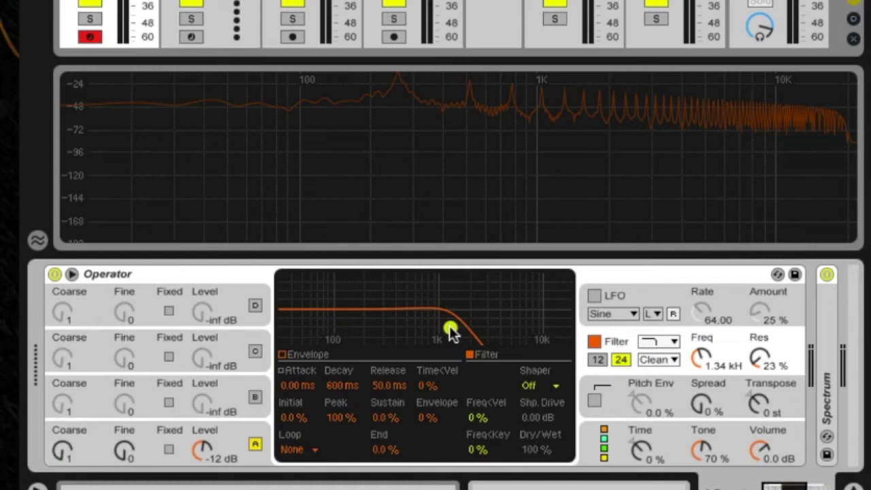
pyautogui.moveTo(452, 333)
pyautogui.mouseDown()
pyautogui.moveTo(434, 328)
pyautogui.moveTo(463, 328)
pyautogui.moveTo(456, 331)
pyautogui.mouseUp()
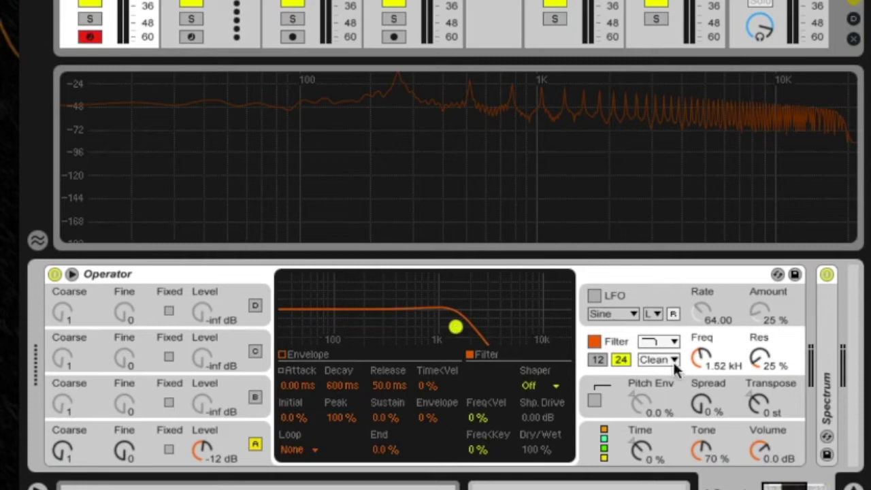
pyautogui.moveTo(700, 359)
pyautogui.mouseDown()
pyautogui.moveTo(700, 340)
pyautogui.moveTo(701, 359)
pyautogui.mouseUp()
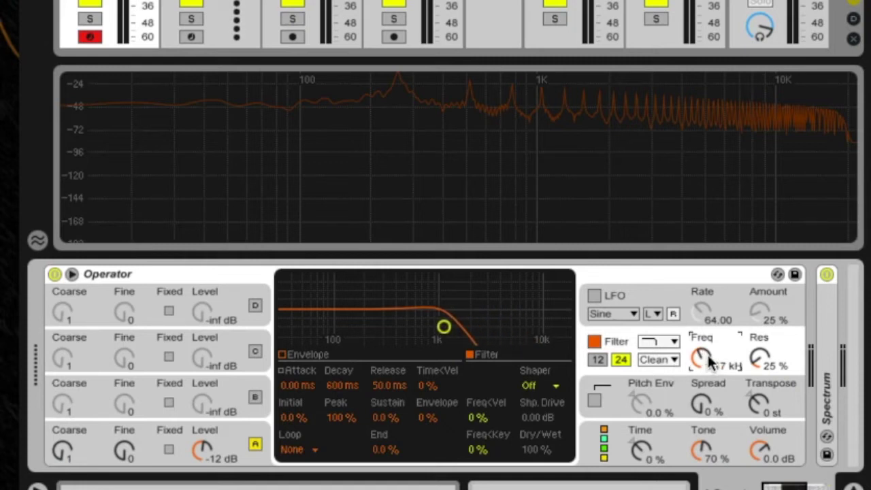
pyautogui.write('1000')
pyautogui.press('Return')
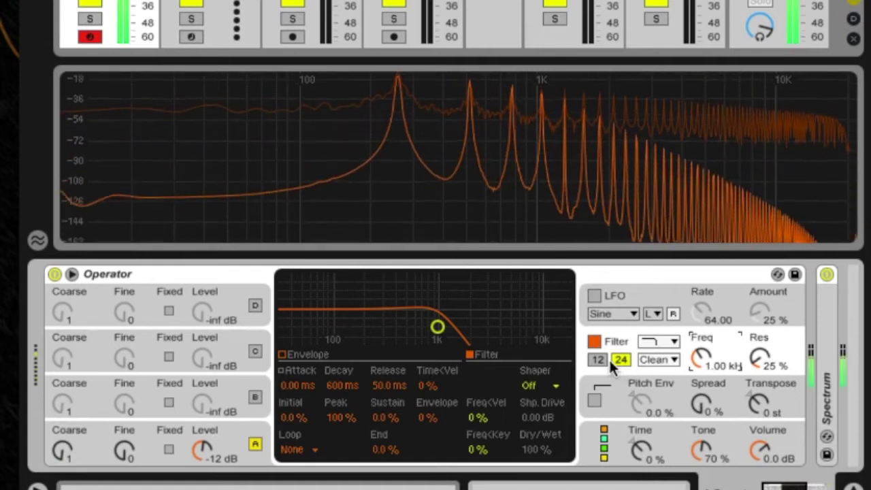
pyautogui.moveTo(398, 108)
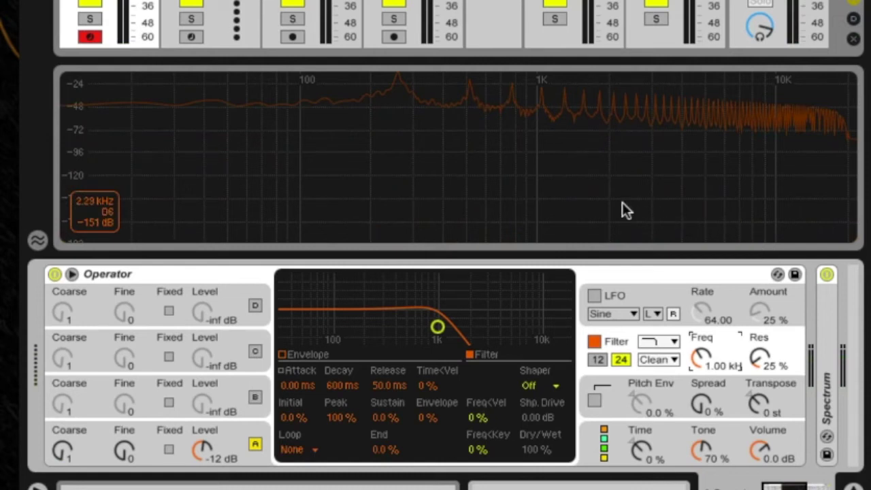
pyautogui.click(656, 342)
# Step: Switch the filter to high-pass and raise its cutoff to about 2.42 kHz at 43% resonance
pyautogui.click(659, 369)
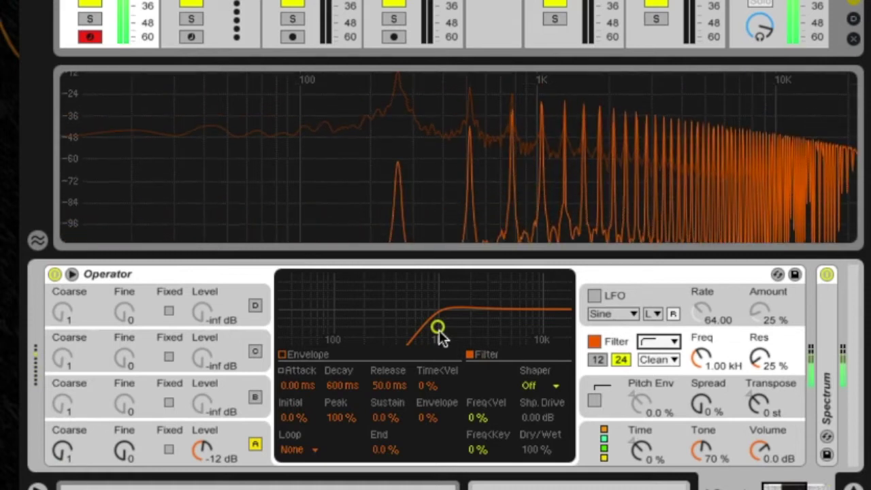
pyautogui.moveTo(438, 331); pyautogui.dragTo(456, 327)
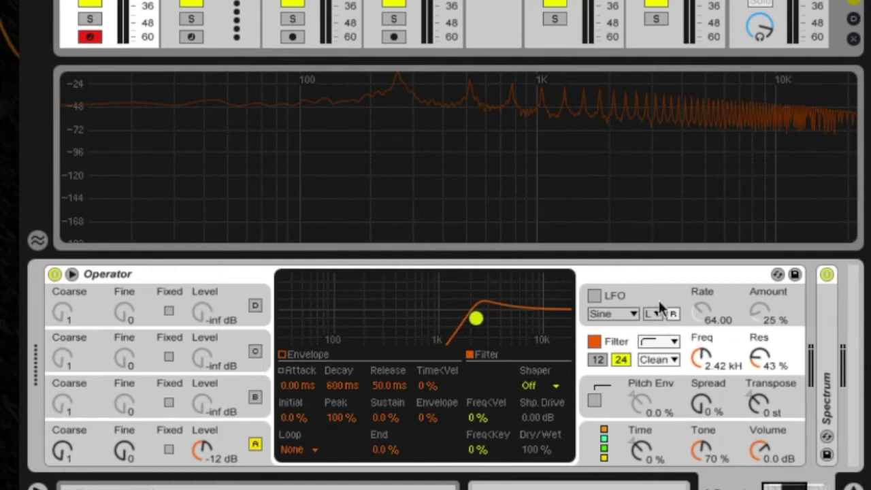
pyautogui.click(658, 342)
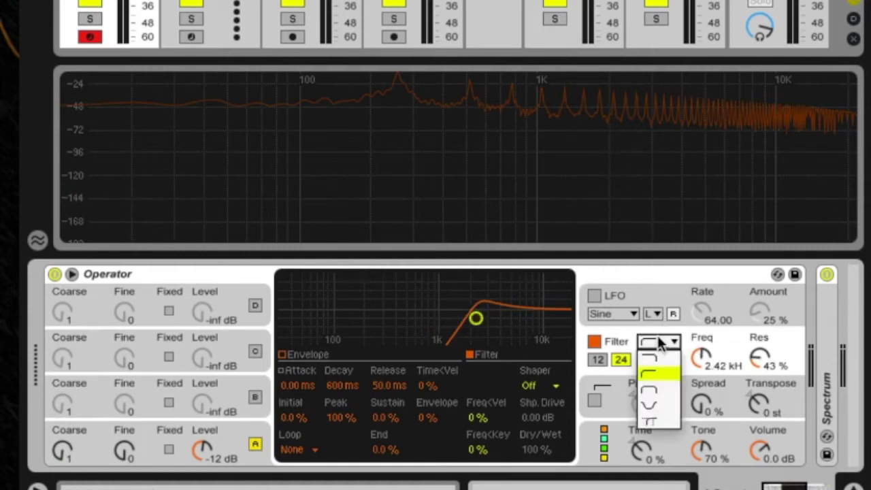
# Step: Make the filter band-pass and sweep its peak to 1.59 kHz with 41% resonance
pyautogui.click(656, 390)
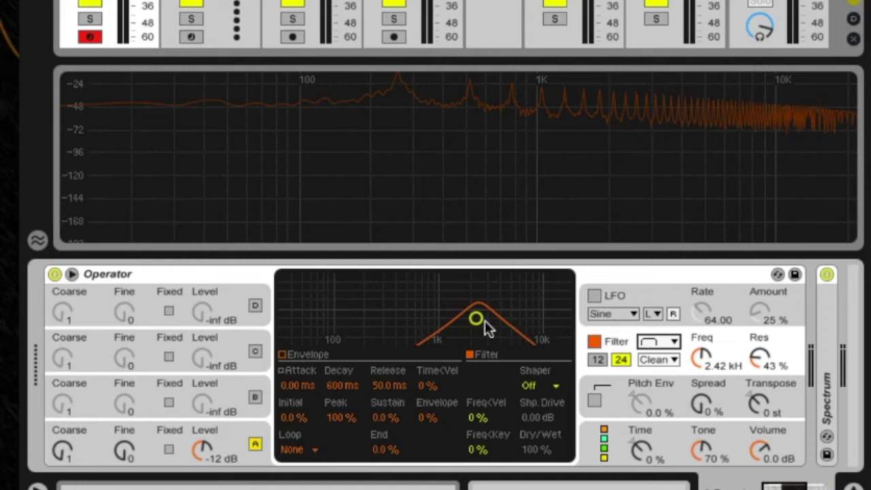
pyautogui.moveTo(476, 319); pyautogui.dragTo(431, 322)
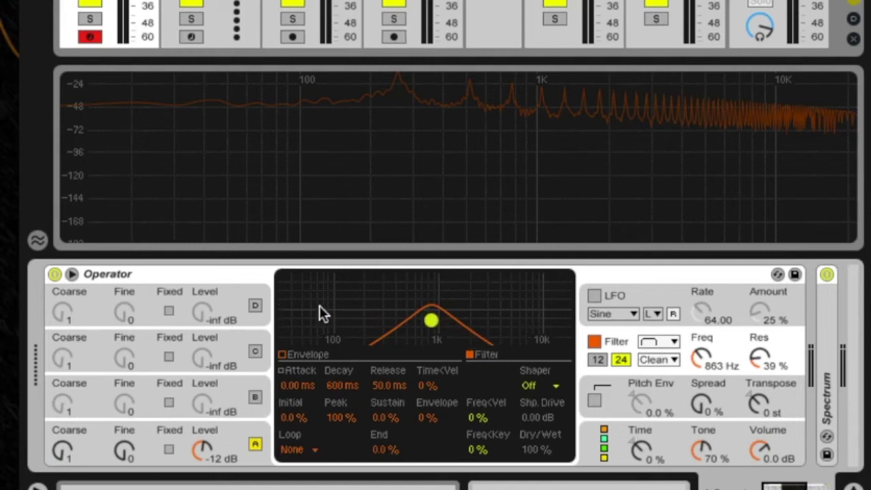
pyautogui.moveTo(431, 324); pyautogui.dragTo(459, 318)
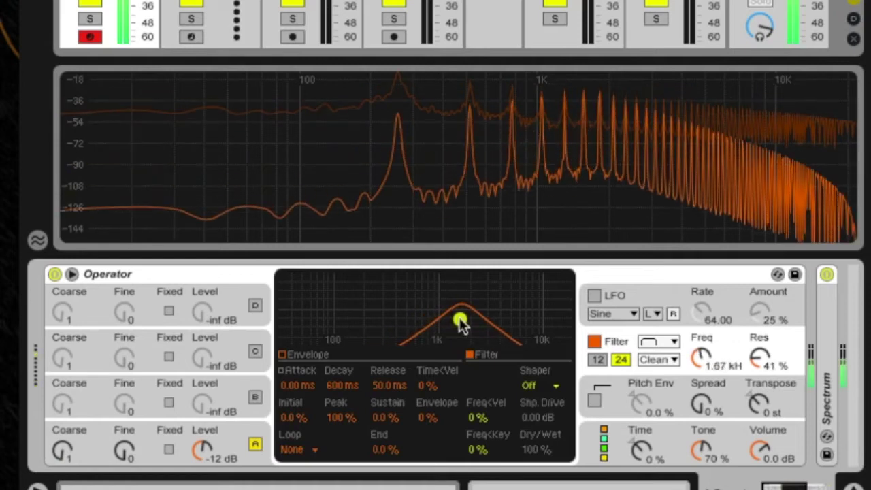
pyautogui.moveTo(460, 324)
pyautogui.mouseDown()
pyautogui.moveTo(421, 325)
pyautogui.moveTo(458, 321)
pyautogui.mouseUp()
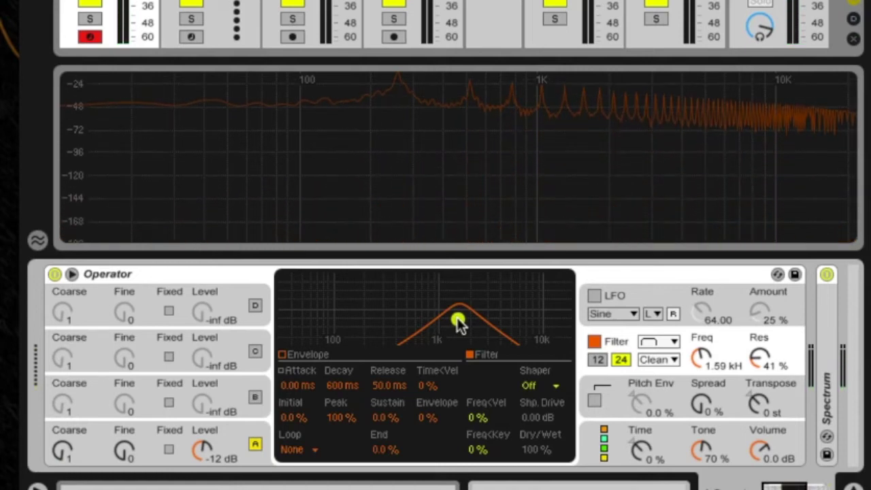
# Step: Switch the filter to notch and sweep it to 2.54 kHz with 34% resonance
pyautogui.click(662, 336)
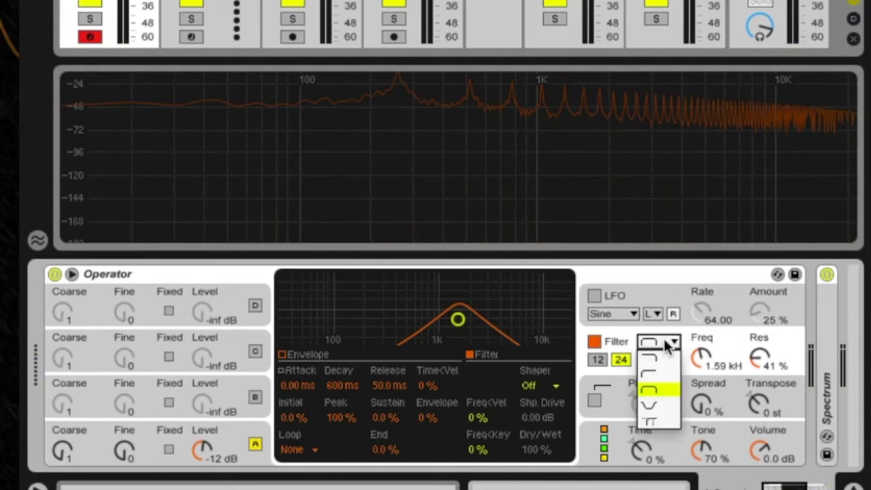
pyautogui.click(658, 405)
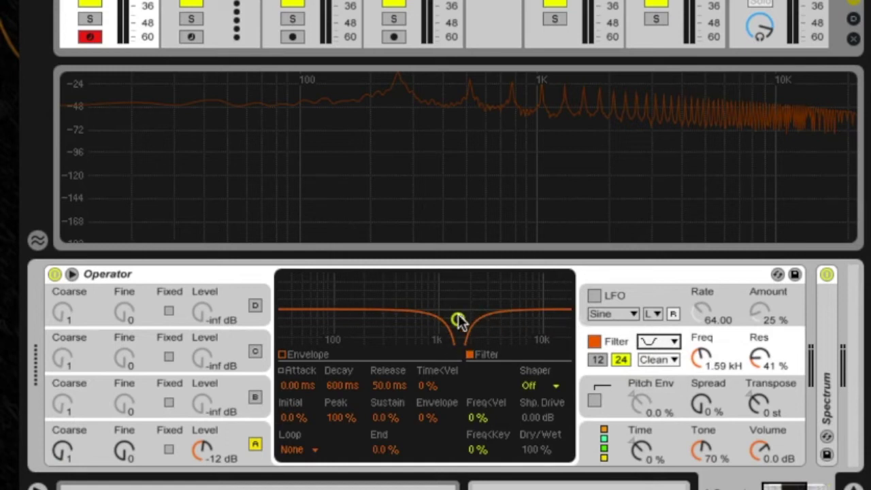
pyautogui.moveTo(458, 319); pyautogui.dragTo(479, 318)
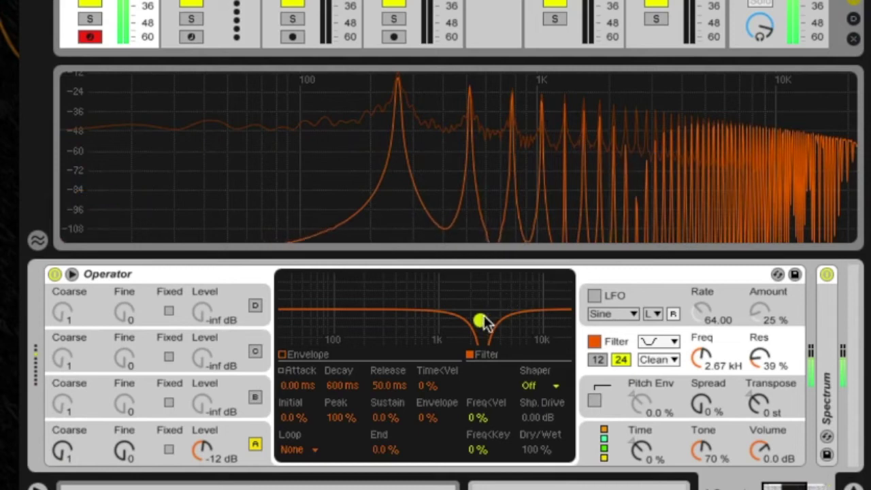
pyautogui.moveTo(480, 319)
pyautogui.mouseDown()
pyautogui.moveTo(513, 318)
pyautogui.moveTo(478, 322)
pyautogui.mouseUp()
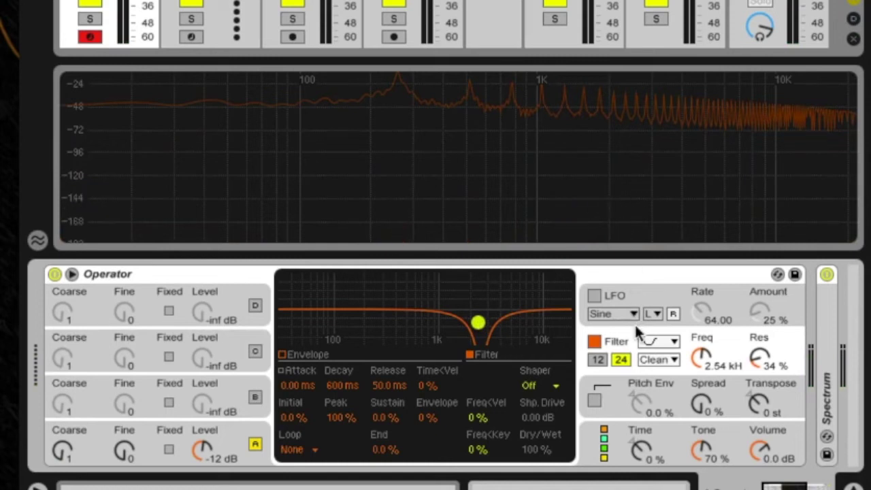
pyautogui.click(650, 340)
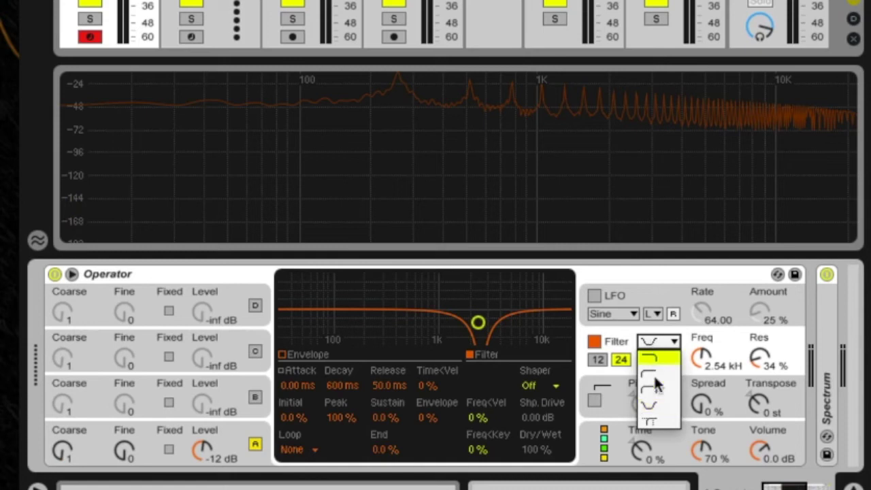
# Step: Select the Morph filter type and try its Morph amount, leaving it at 0 lp/bp
pyautogui.click(654, 416)
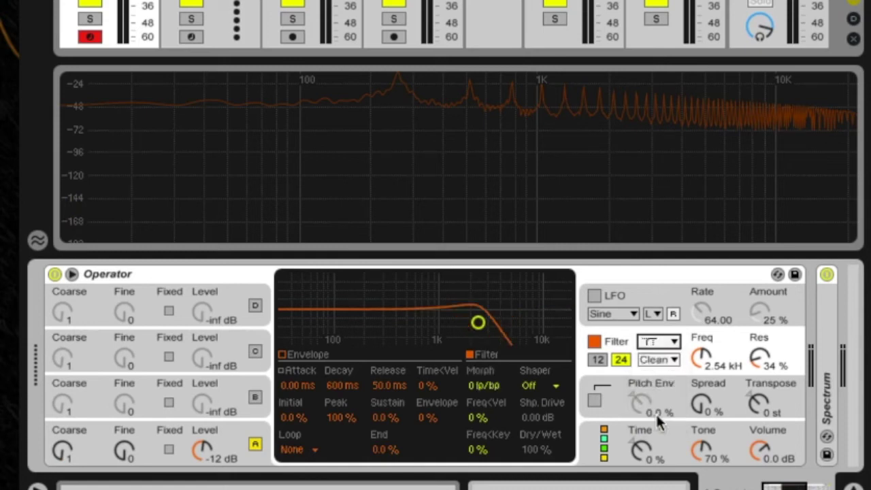
pyautogui.click(484, 385)
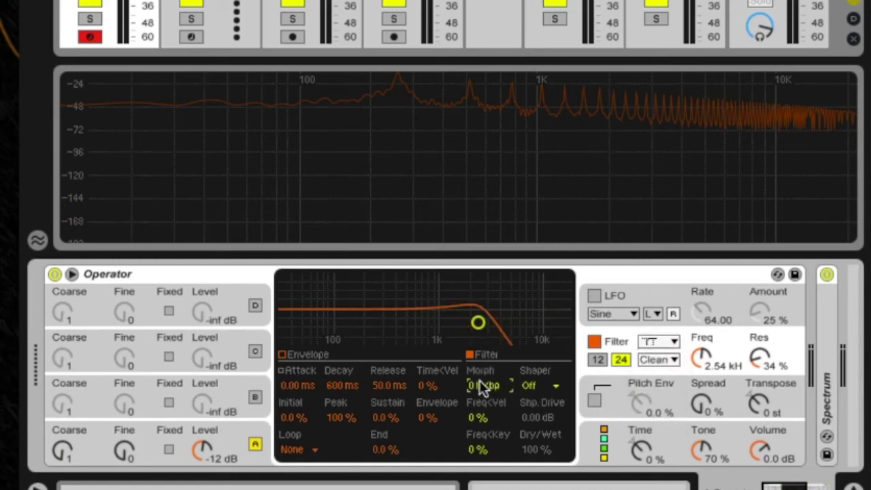
pyautogui.moveTo(476, 385); pyautogui.dragTo(477, 367)
# Step: Set the Morph filter to a 1.34 kHz cutoff with 68% resonance and show the LFO
pyautogui.moveTo(756, 354); pyautogui.dragTo(757, 323)
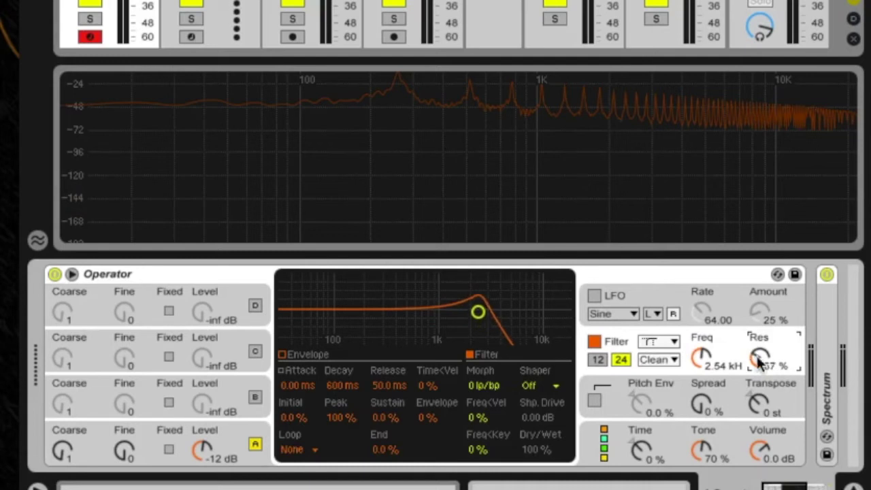
pyautogui.moveTo(760, 364); pyautogui.dragTo(760, 334)
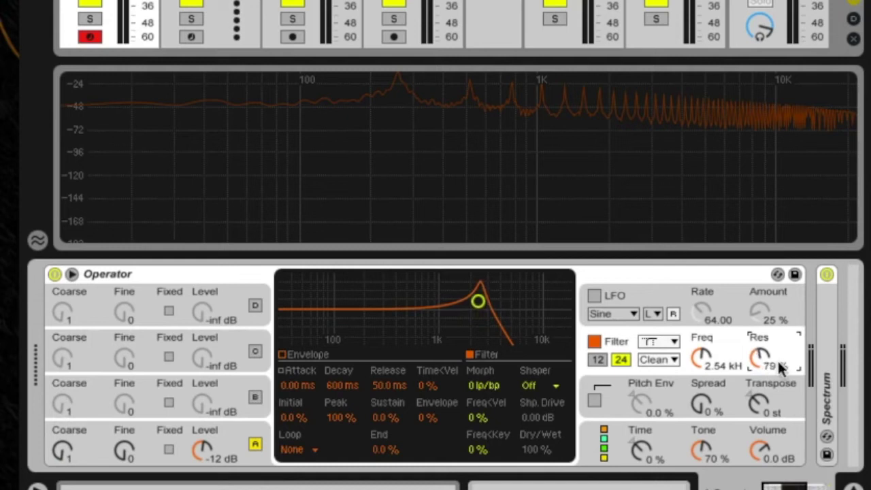
pyautogui.moveTo(764, 365); pyautogui.dragTo(763, 351)
pyautogui.moveTo(479, 301); pyautogui.dragTo(429, 300)
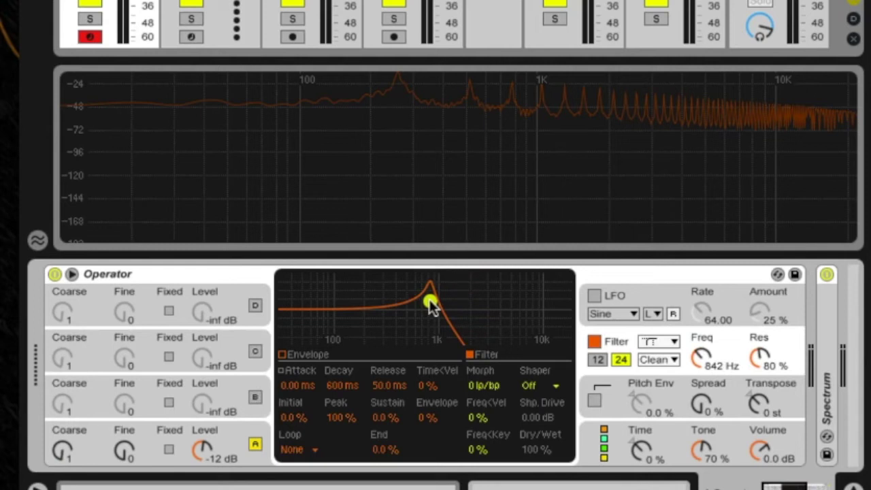
pyautogui.moveTo(430, 306); pyautogui.dragTo(431, 311)
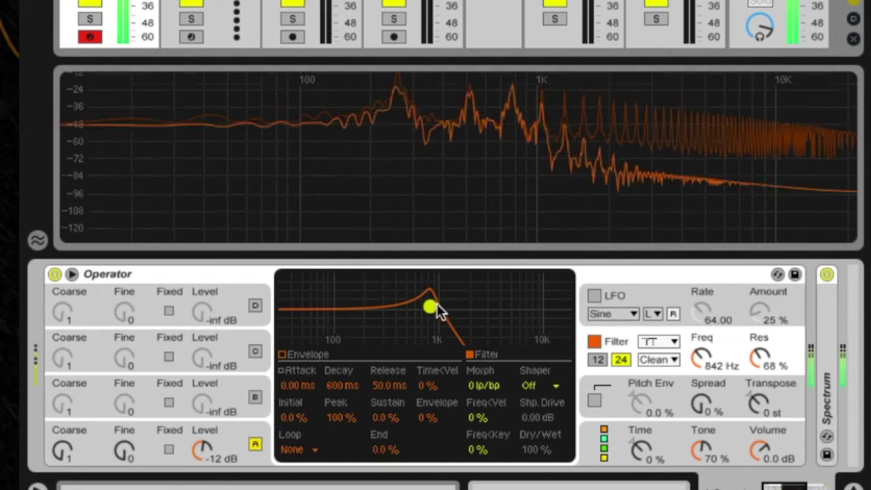
pyautogui.moveTo(440, 305)
pyautogui.mouseDown()
pyautogui.moveTo(470, 295)
pyautogui.moveTo(534, 304)
pyautogui.moveTo(450, 302)
pyautogui.mouseUp()
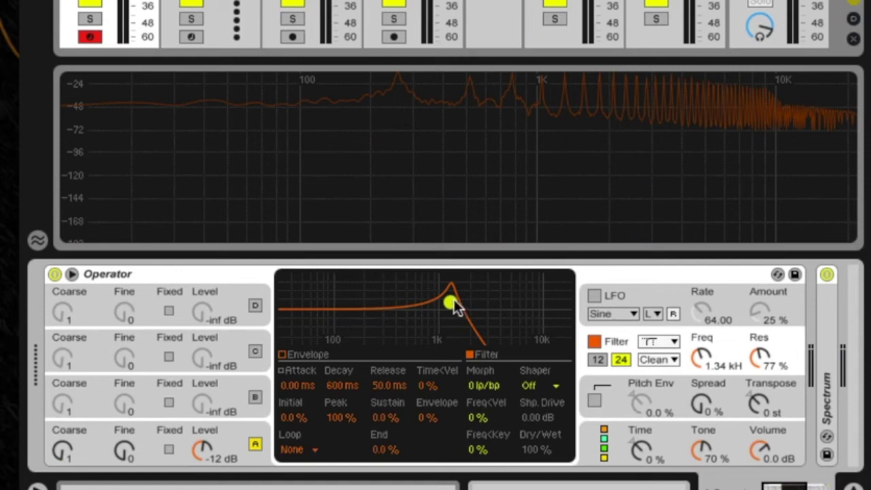
pyautogui.moveTo(451, 300); pyautogui.dragTo(453, 311)
pyautogui.click(646, 293)
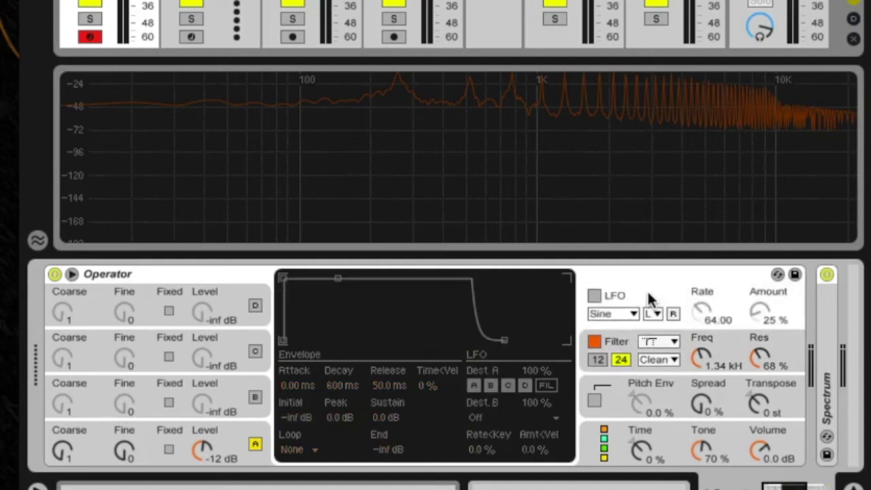
# Step: Enable the LFO so it sweeps the filter at rate 64.00 with 25% amount
pyautogui.click(593, 294)
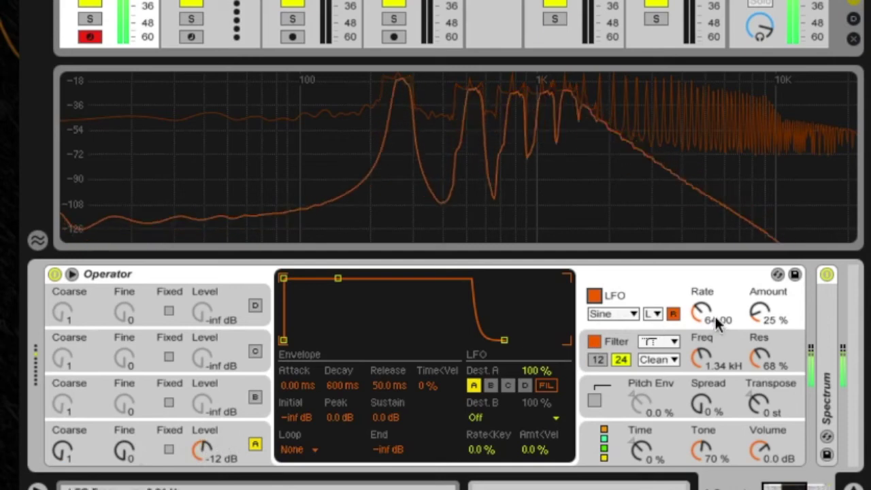
# Step: Set the LFO rate to 45.36 and amount to 33%, then turn off its oscillator A destination
pyautogui.click(759, 312)
pyautogui.moveTo(758, 312); pyautogui.dragTo(758, 294)
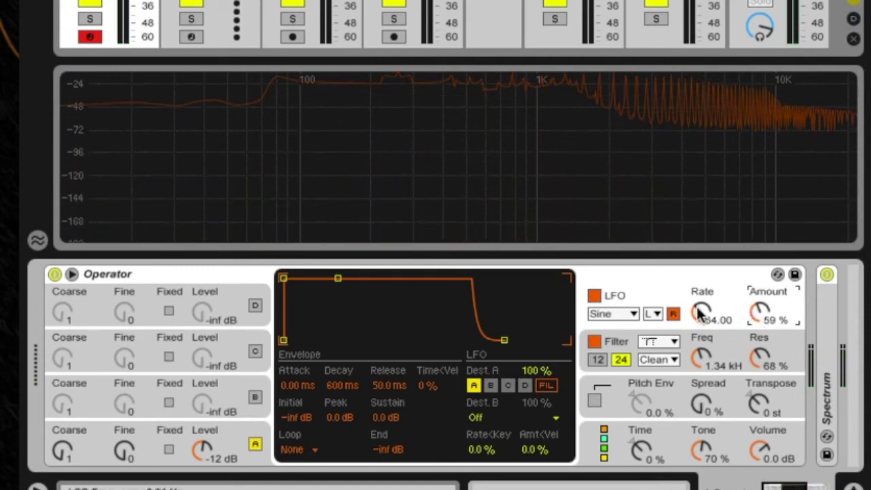
pyautogui.moveTo(700, 313); pyautogui.dragTo(702, 312)
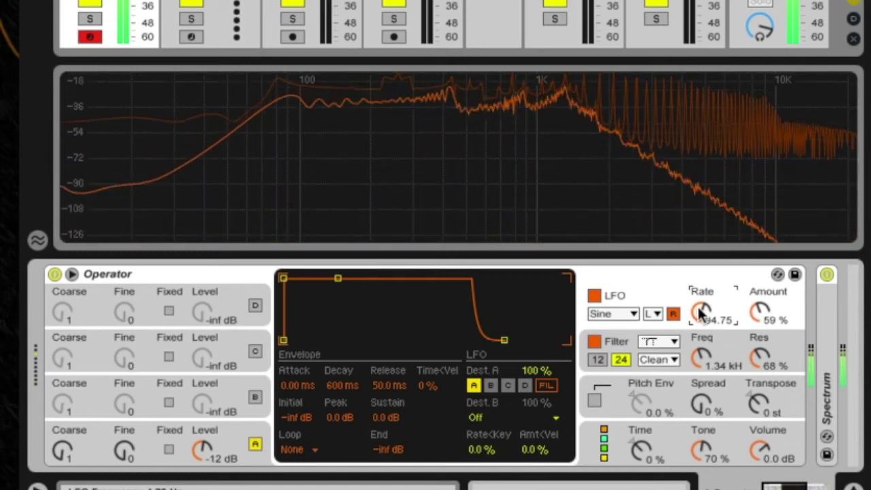
pyautogui.moveTo(701, 311); pyautogui.dragTo(700, 329)
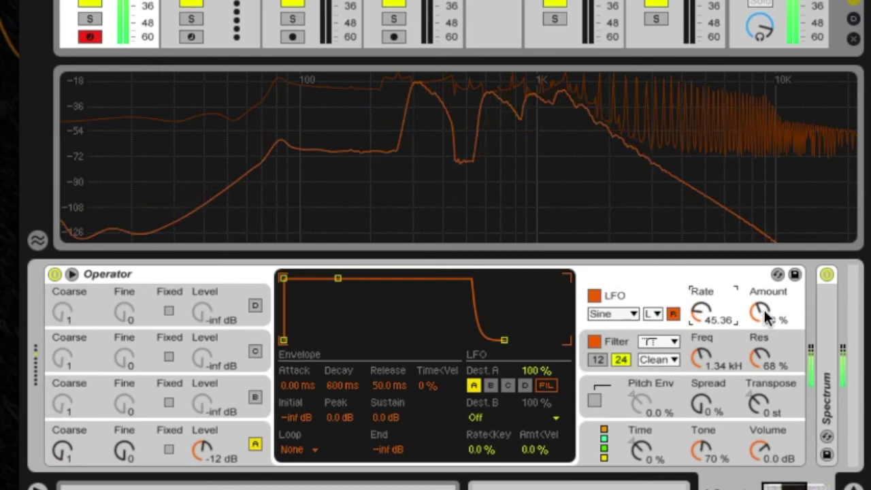
pyautogui.moveTo(760, 310); pyautogui.dragTo(760, 320)
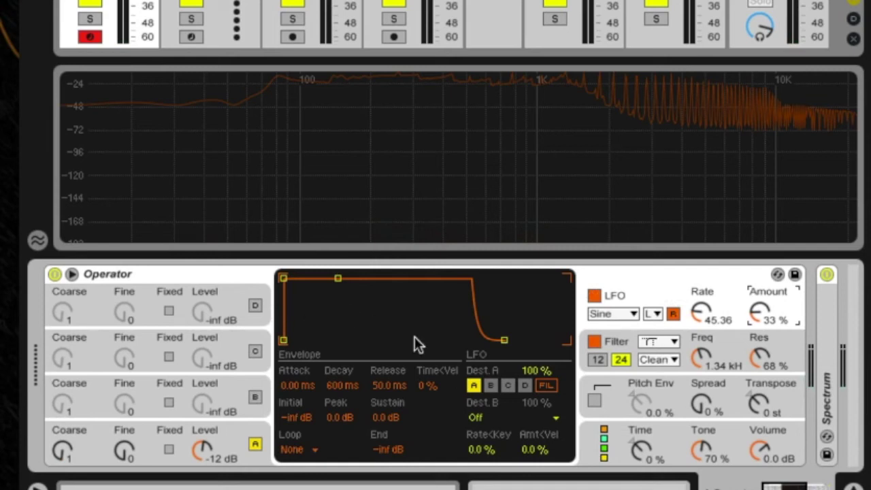
pyautogui.click(473, 386)
# Step: Route the LFO back to oscillator A and to the filter (FIL), at rate 92.73 with 59% amount
pyautogui.click(474, 385)
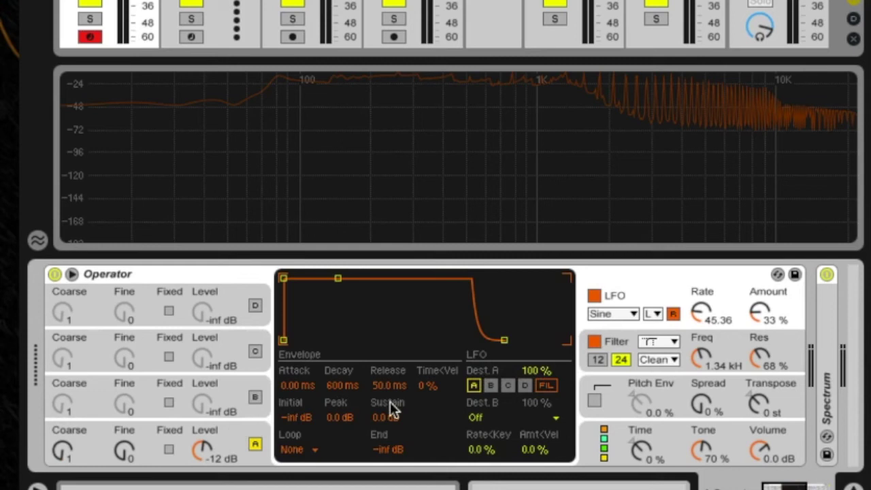
pyautogui.click(546, 386)
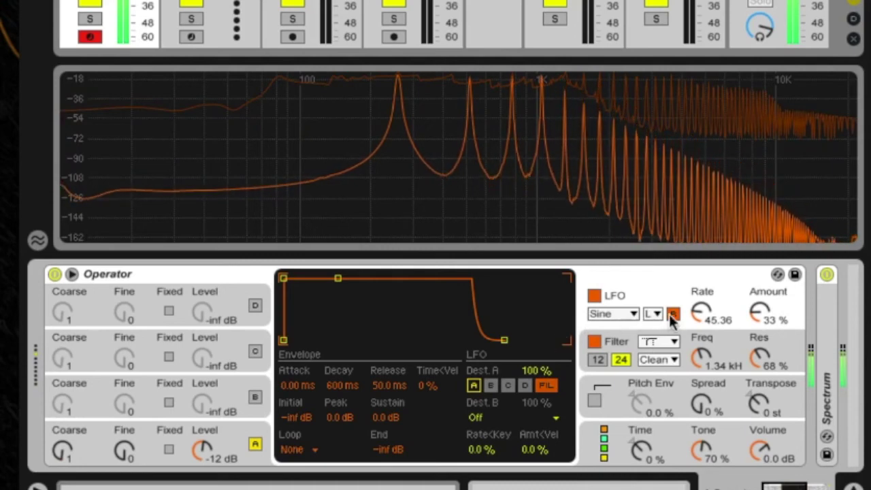
pyautogui.moveTo(701, 311); pyautogui.dragTo(701, 287)
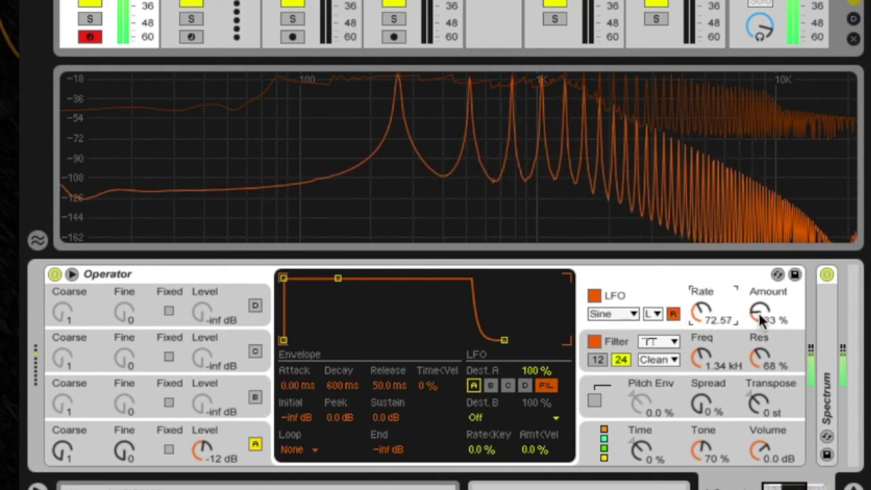
pyautogui.moveTo(760, 318)
pyautogui.mouseDown()
pyautogui.moveTo(760, 294)
pyautogui.moveTo(760, 302)
pyautogui.mouseUp()
pyautogui.moveTo(700, 320); pyautogui.dragTo(701, 312)
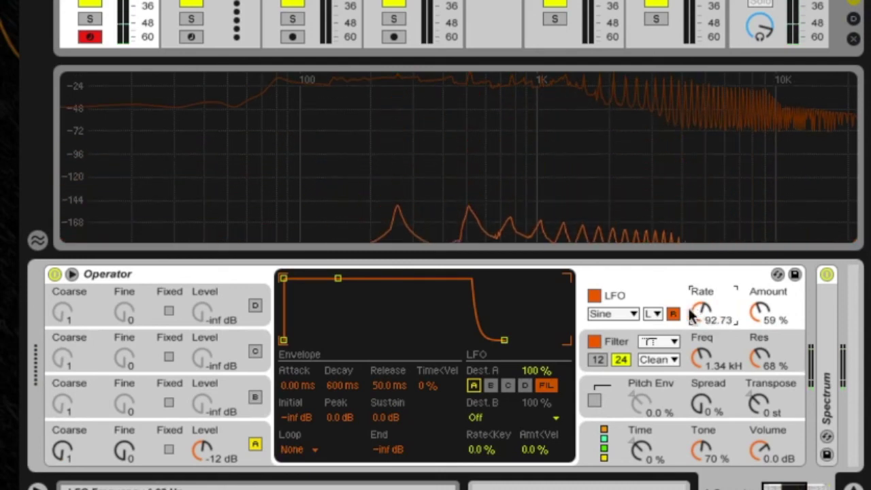
pyautogui.click(627, 313)
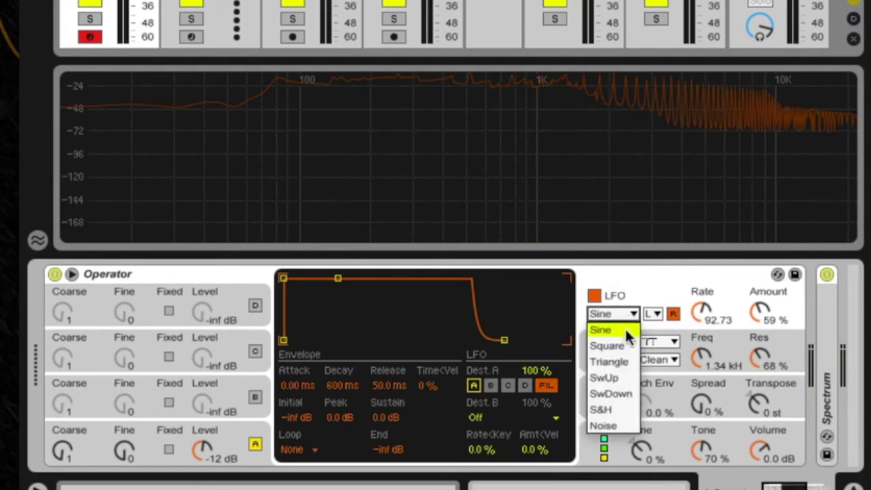
# Step: Pick S&H from the LFO waveform list, replacing the sine shape
pyautogui.click(616, 407)
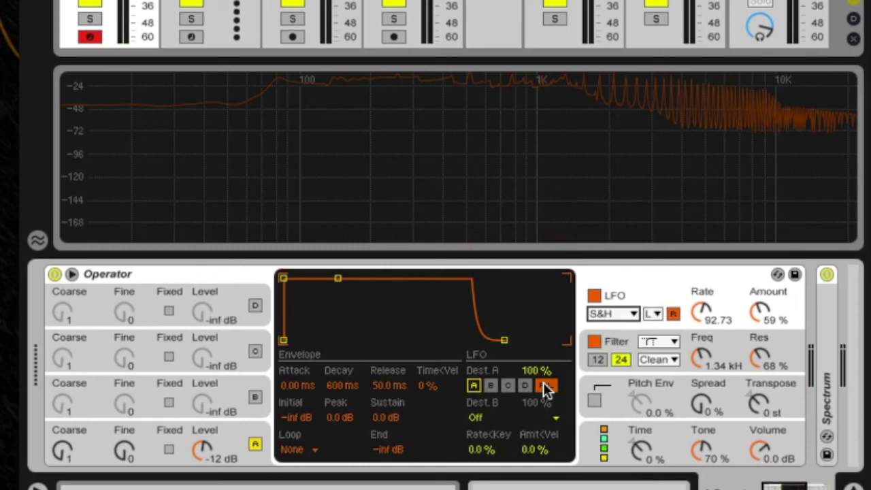
pyautogui.click(491, 417)
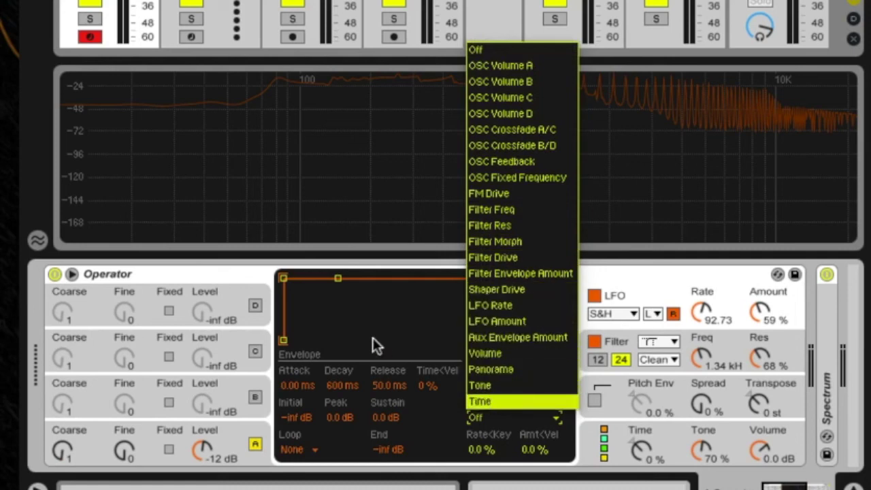
pyautogui.click(447, 317)
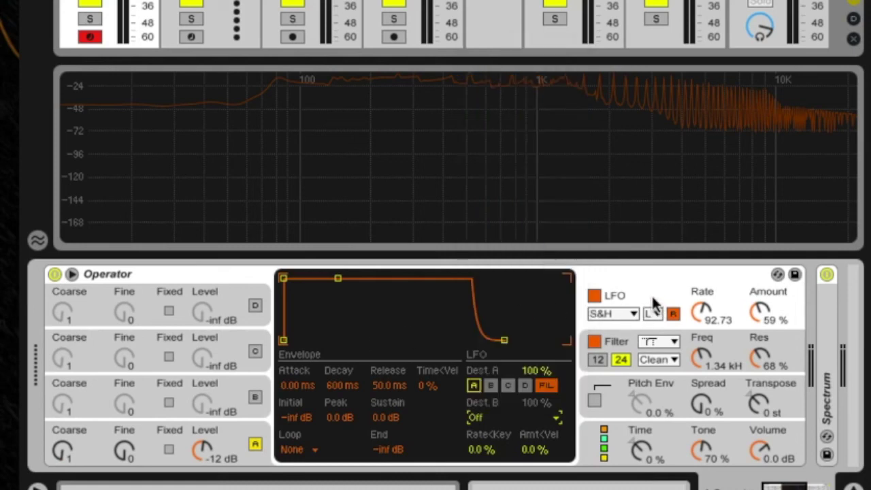